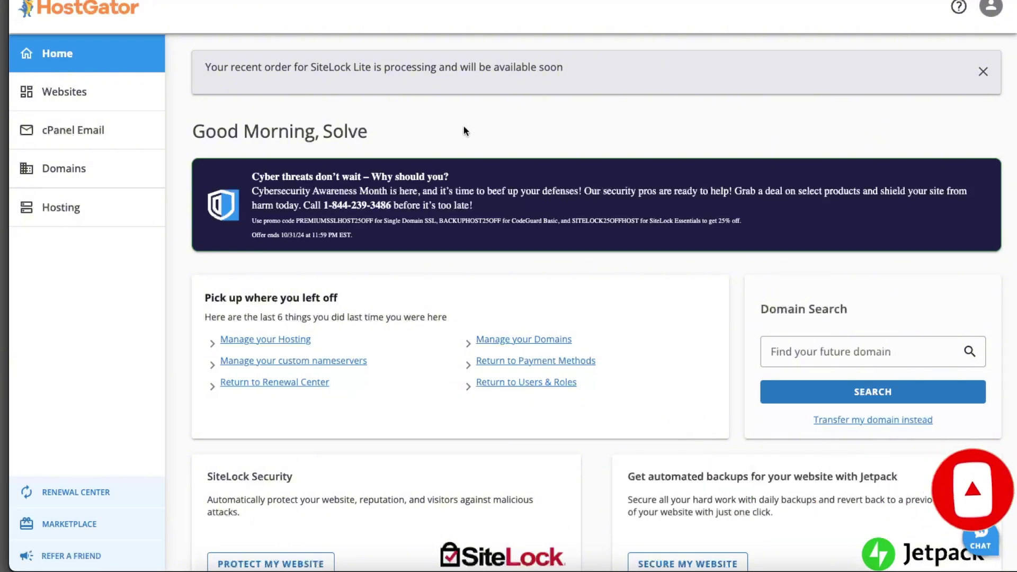
Open the Domains list and select the solvestorm.shop domain
click(79, 169)
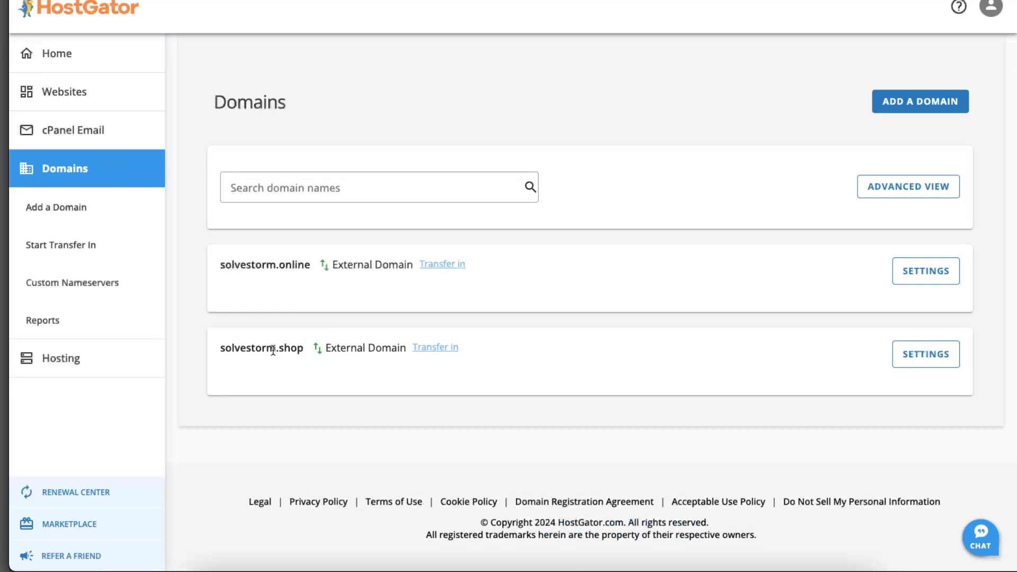
double_click(273, 350)
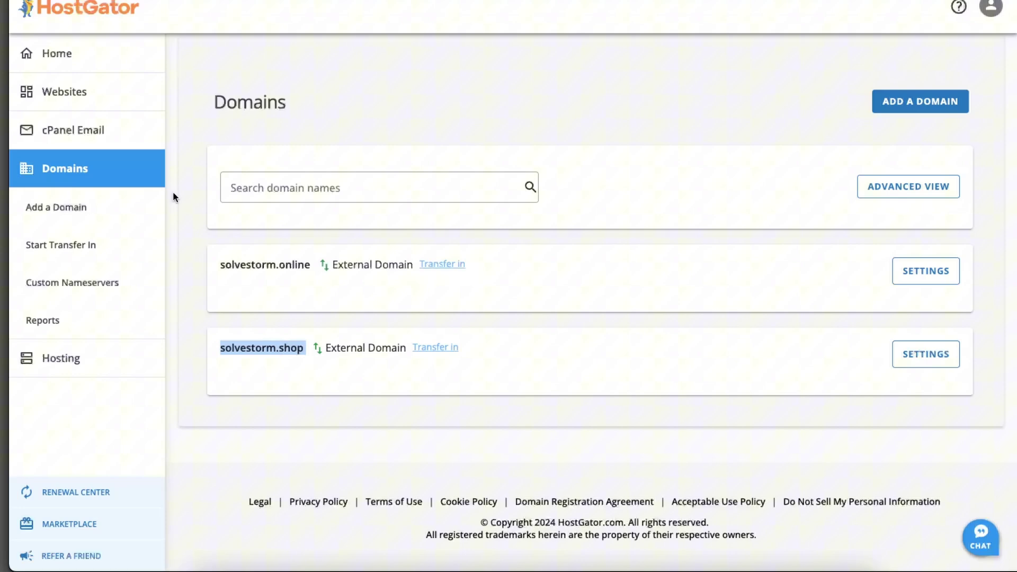
Start adding a new WordPress site from the Websites page
click(69, 97)
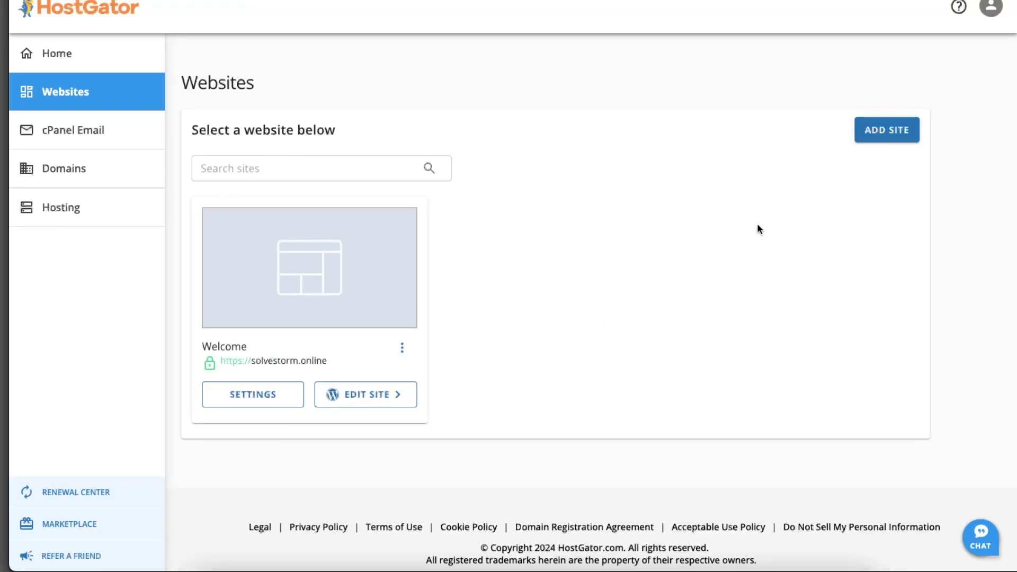
click(896, 135)
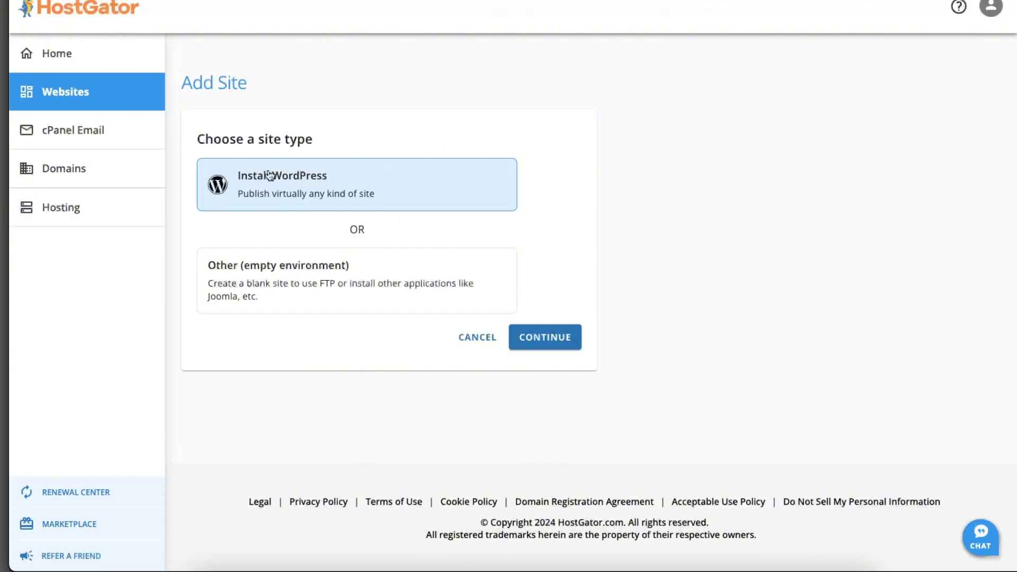
click(563, 339)
Title the site 'Solve Storm Shop' and enter solvestorm.shop as its domain
click(303, 209)
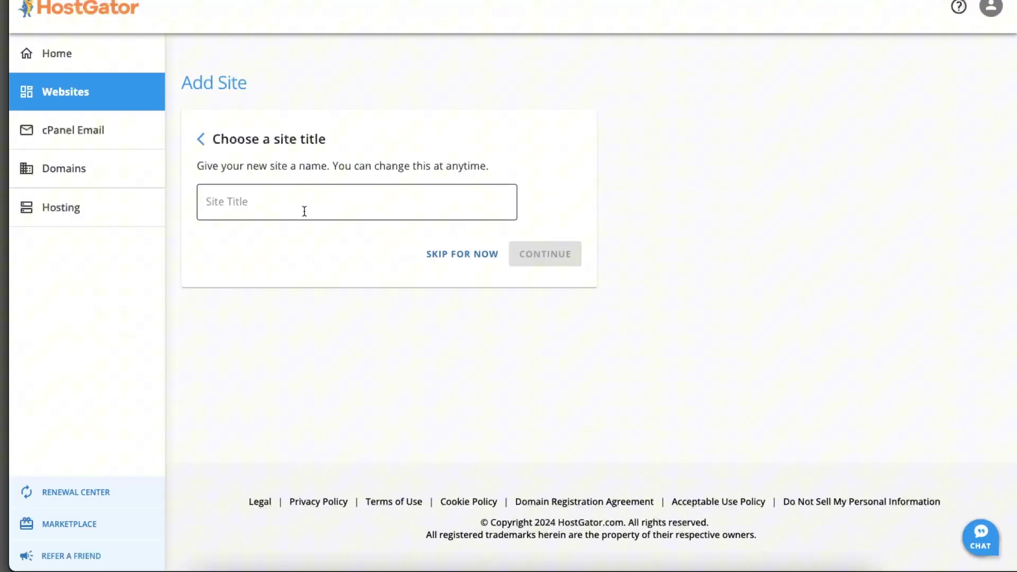
text(Solve)
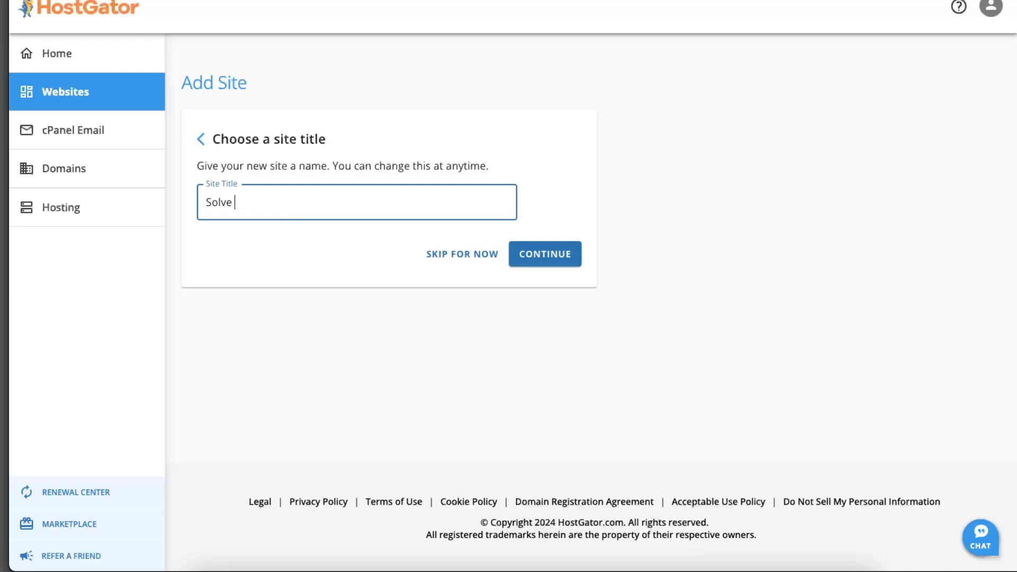
text( Storm Sho)
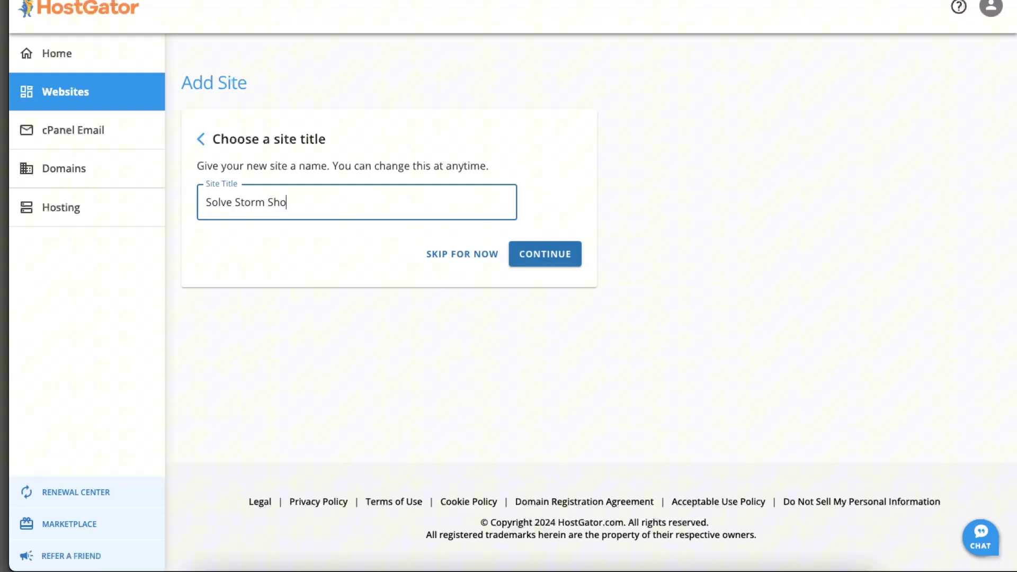
text(p)
click(522, 254)
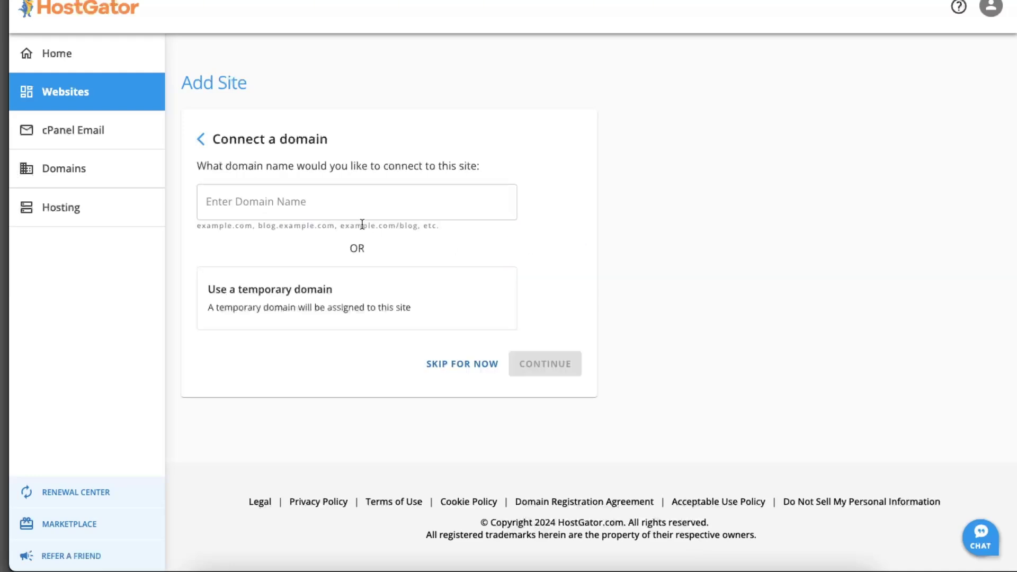
click(336, 204)
text(solvestorm.shop)
click(542, 215)
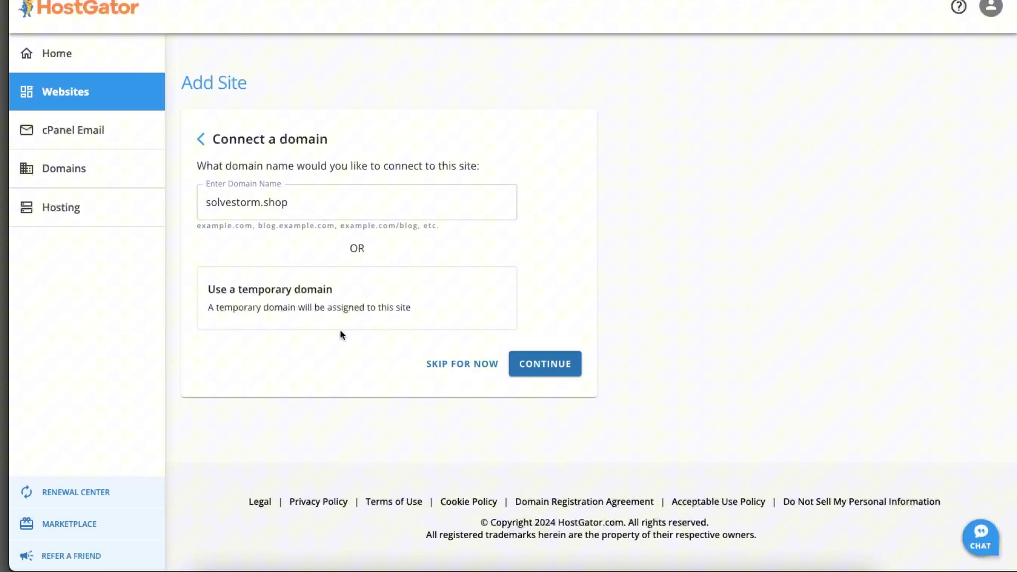
Confirm the solvestorm.shop domain to begin the WordPress installation
click(545, 365)
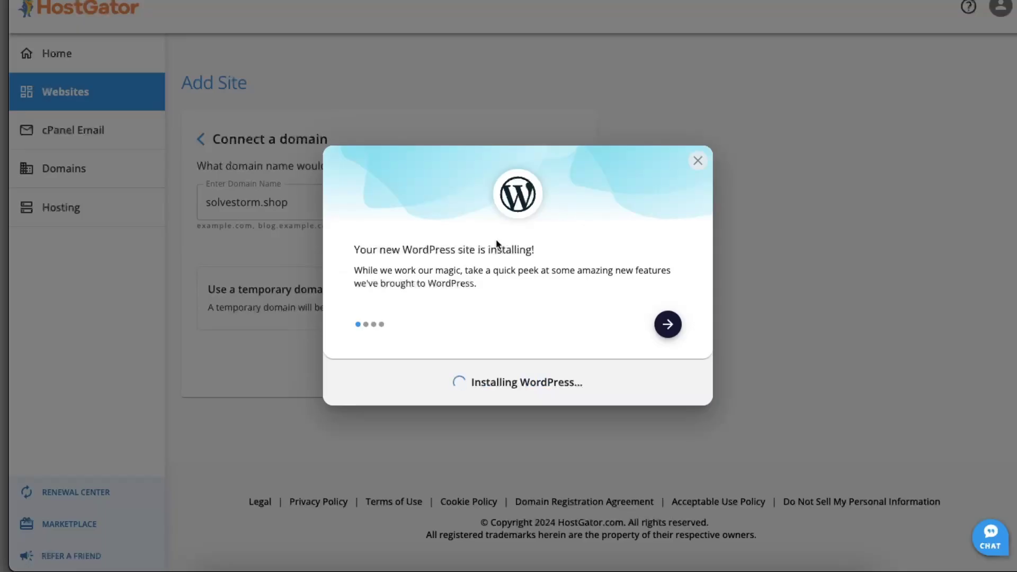